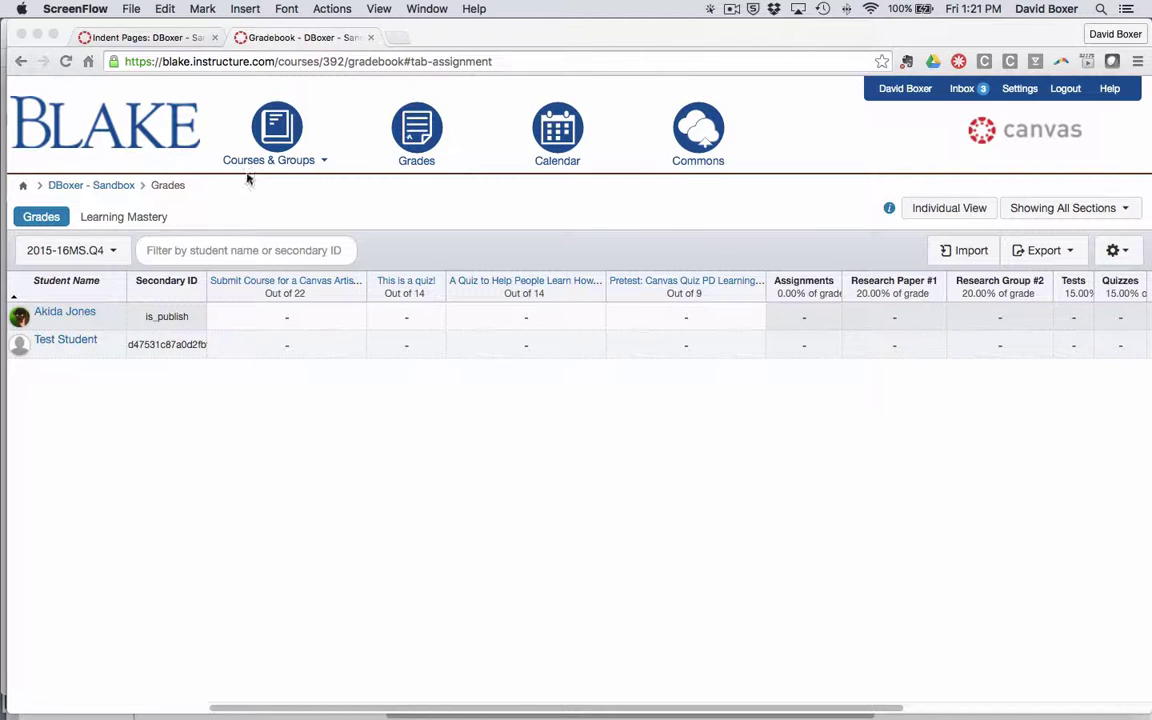
Go back to the DBoxer - Sandbox course home page, then open the course's Grades
left_click(117, 189)
left_click(117, 189)
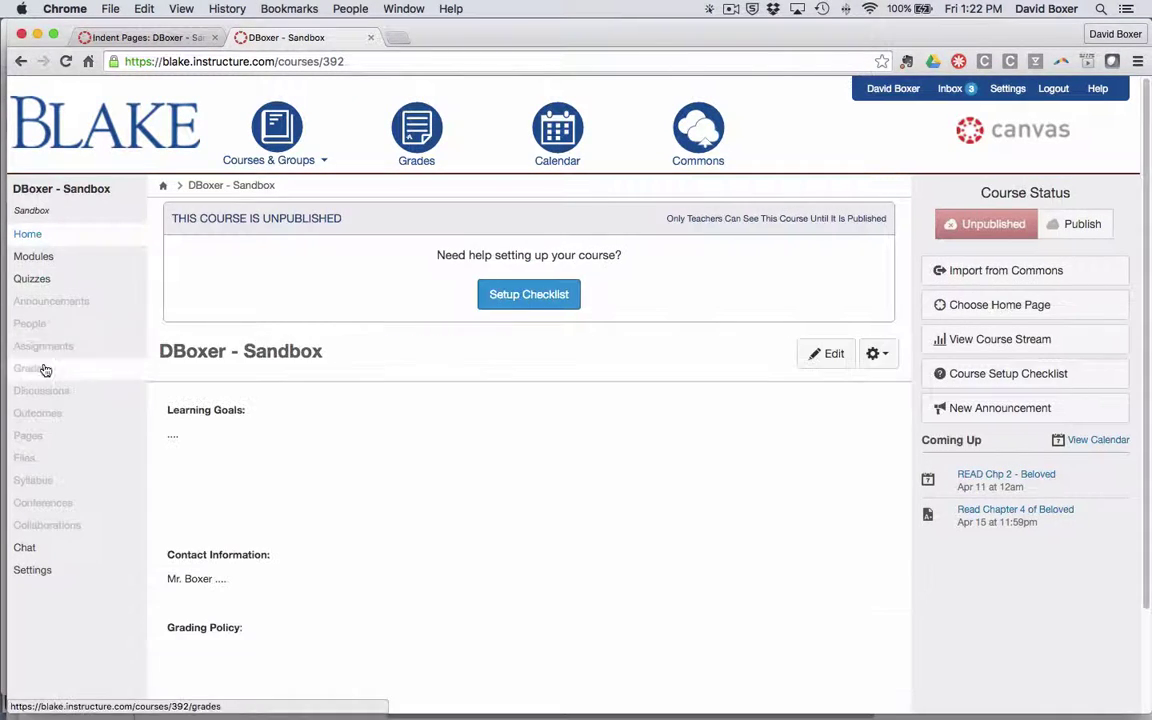
left_click(41, 369)
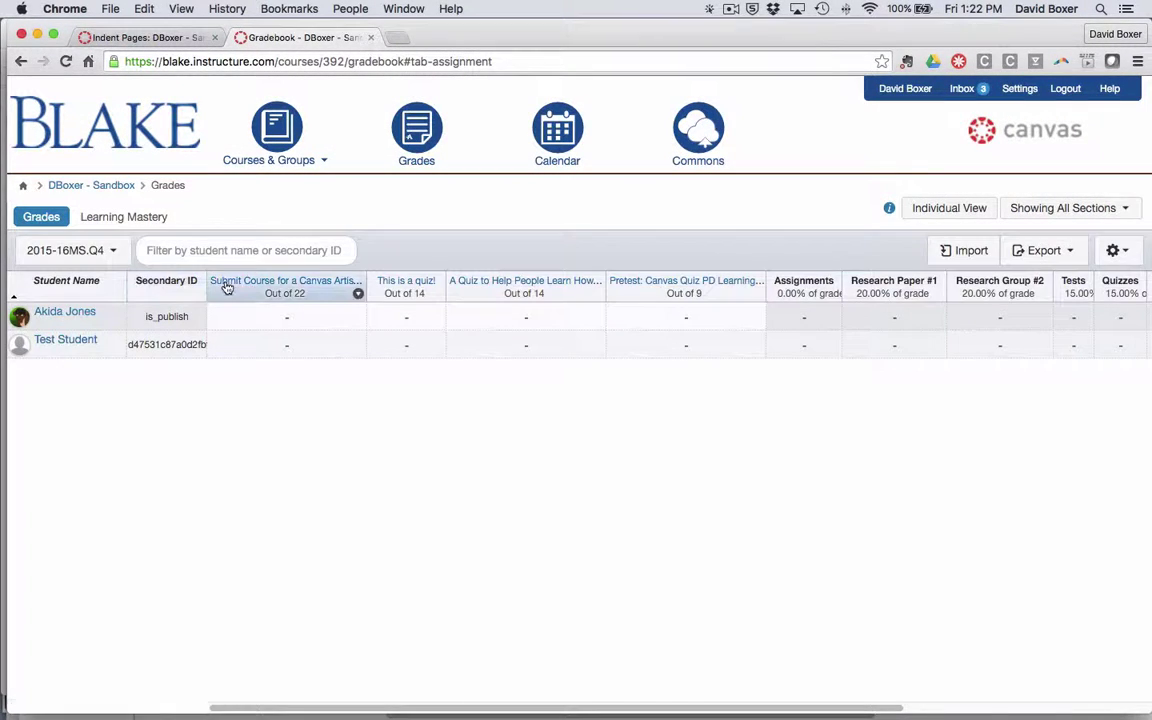
Expand the 2015-16MS.Q4 grading-period dropdown to list all of the course's grading periods
left_click(224, 288)
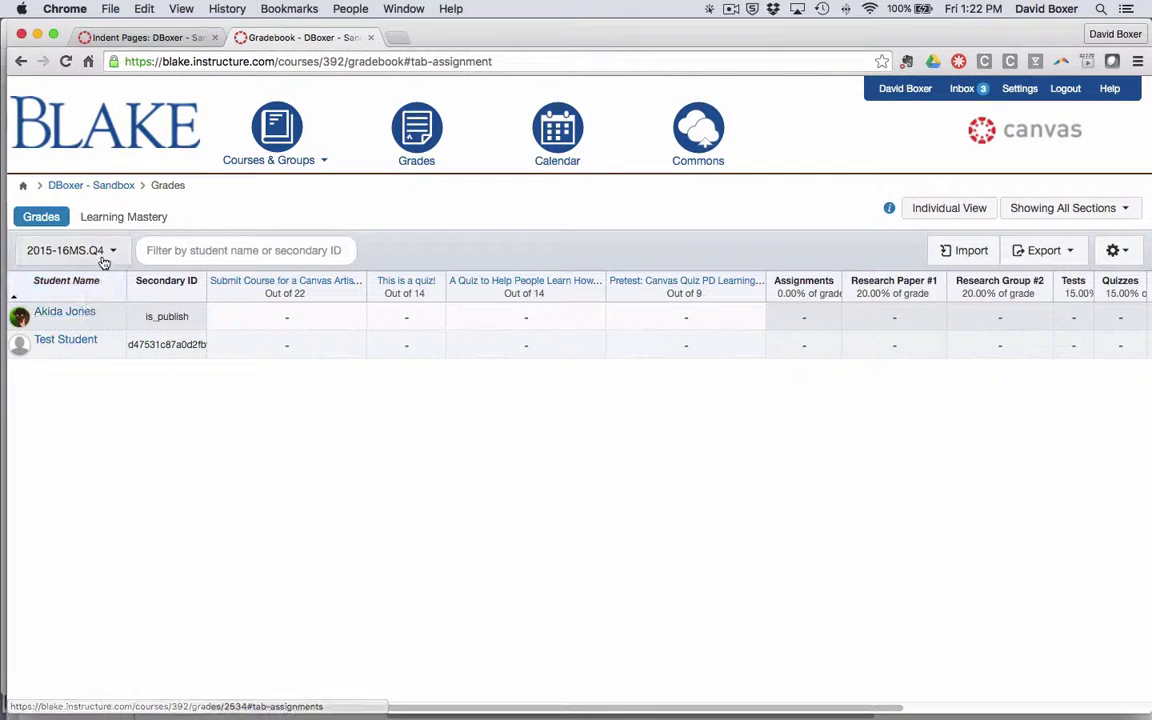
left_click(68, 250)
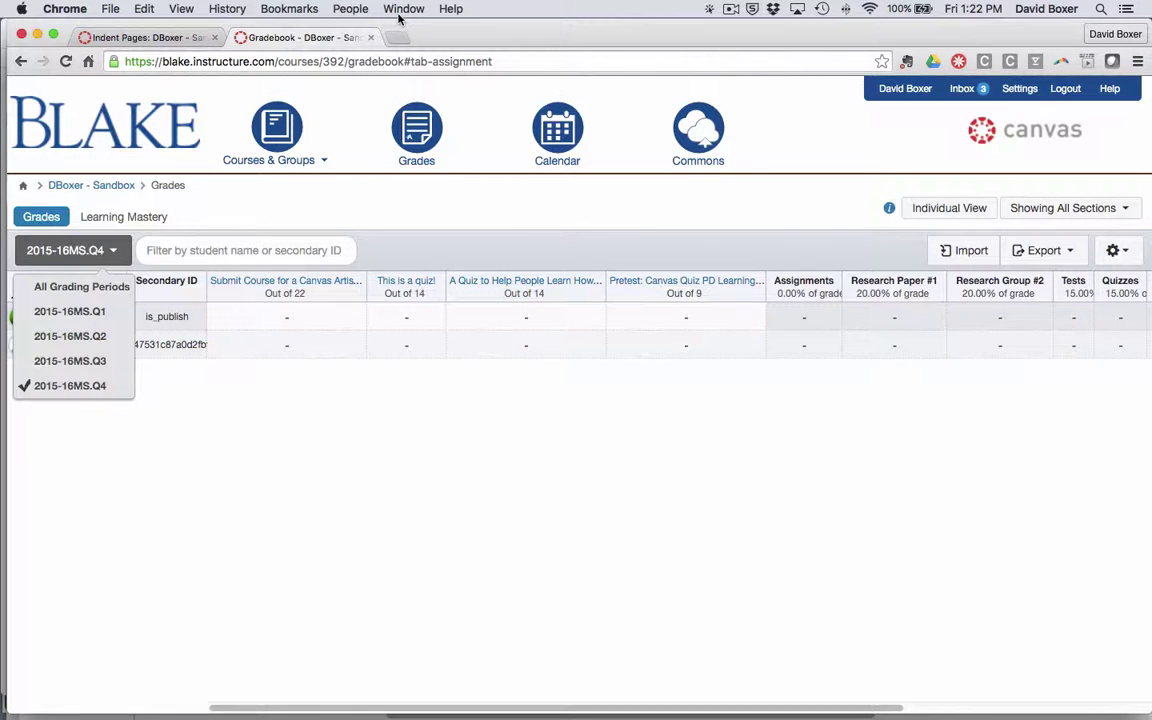
Switch with Cmd+Tab to the Lucidchart 'Traditional Canvas Gradebook (Points, Percentages, Letters)' document
key("super+Tab")
key("super+Tab")
key("super+Tab")
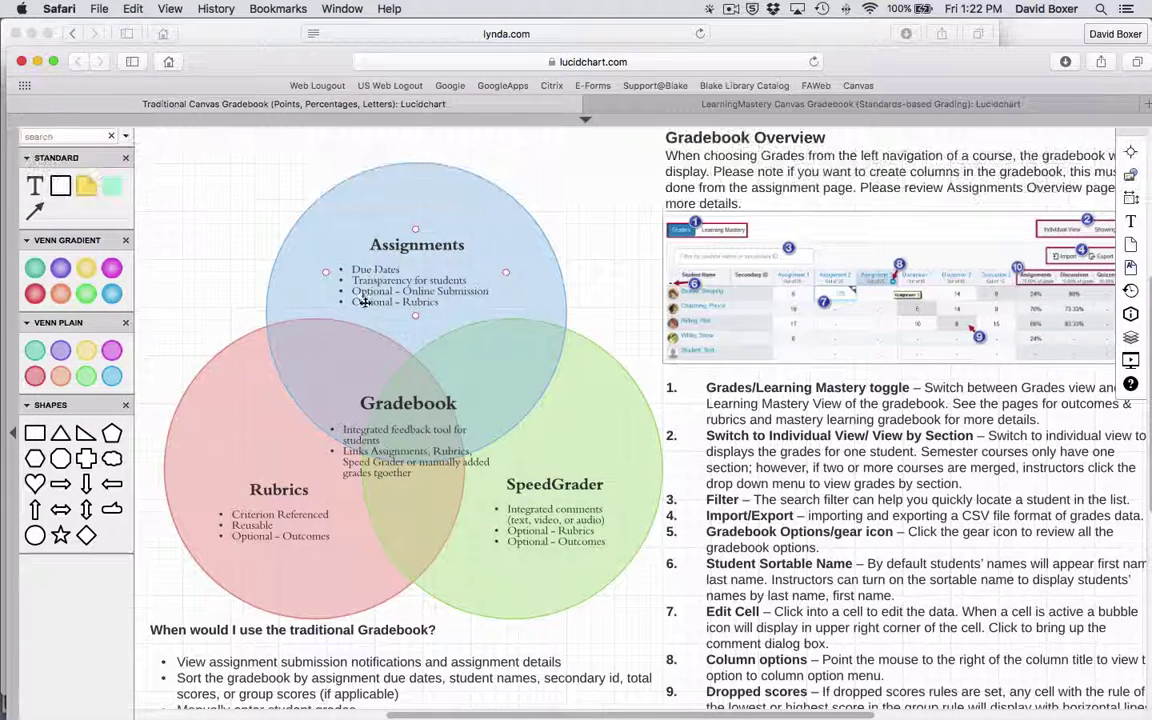
left_click(296, 309)
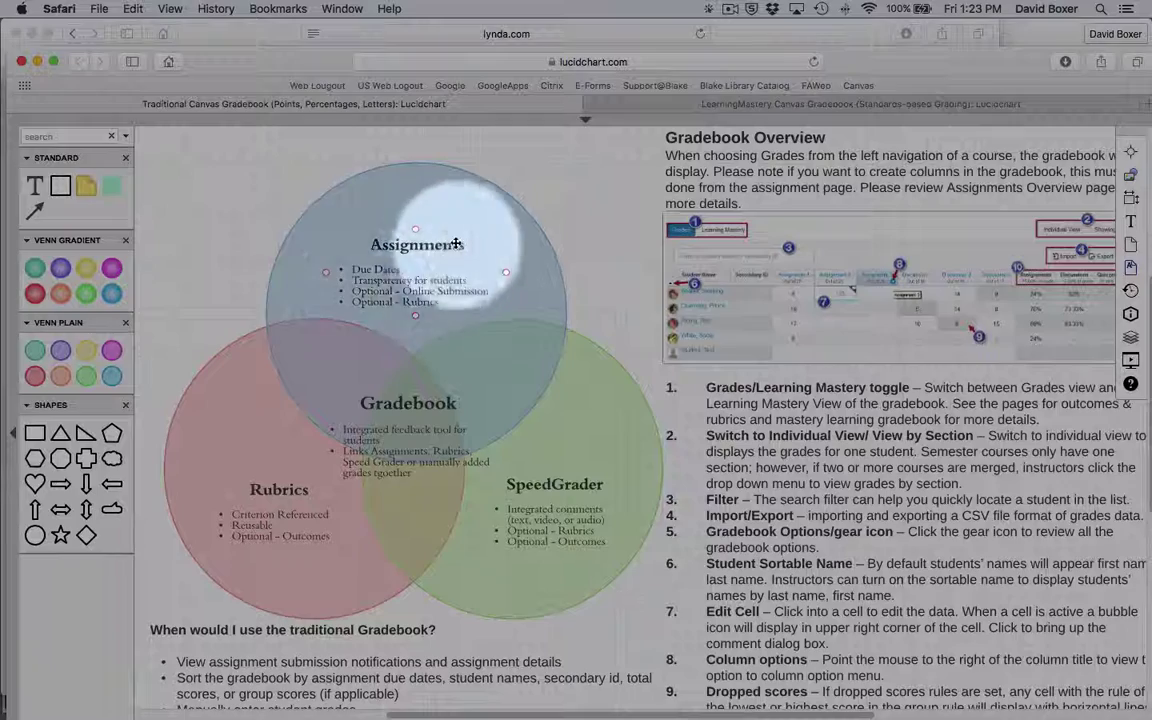
left_click(389, 271)
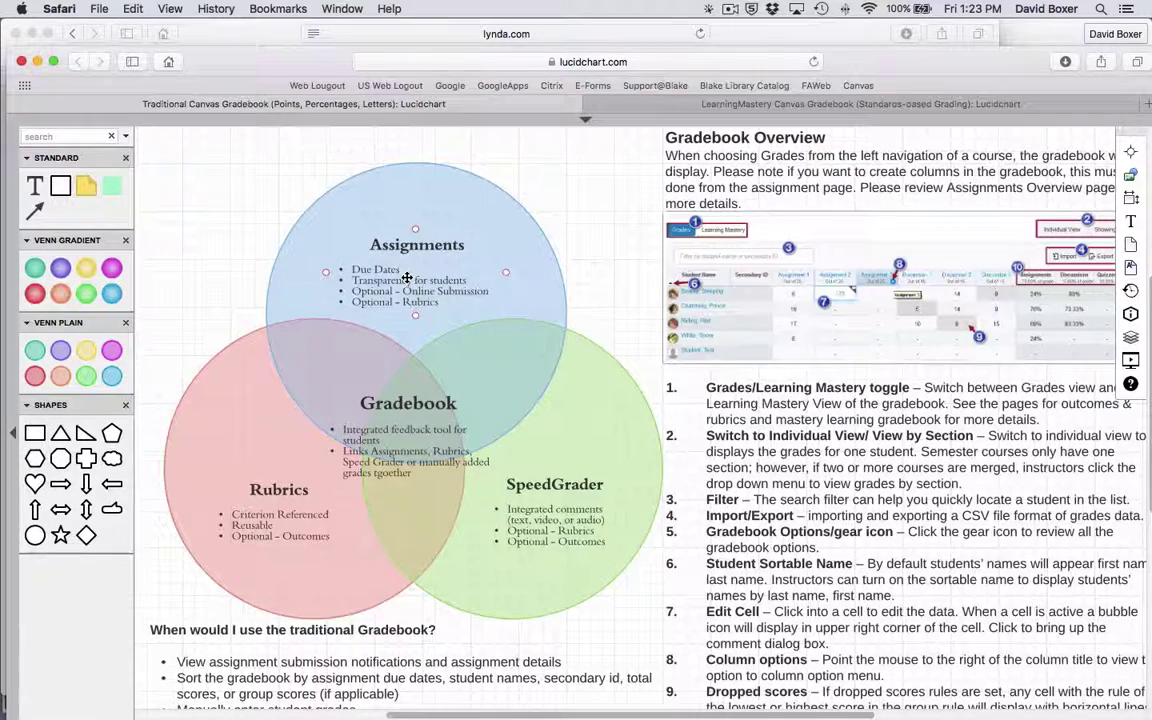
scroll(433, 262, "left", 1)
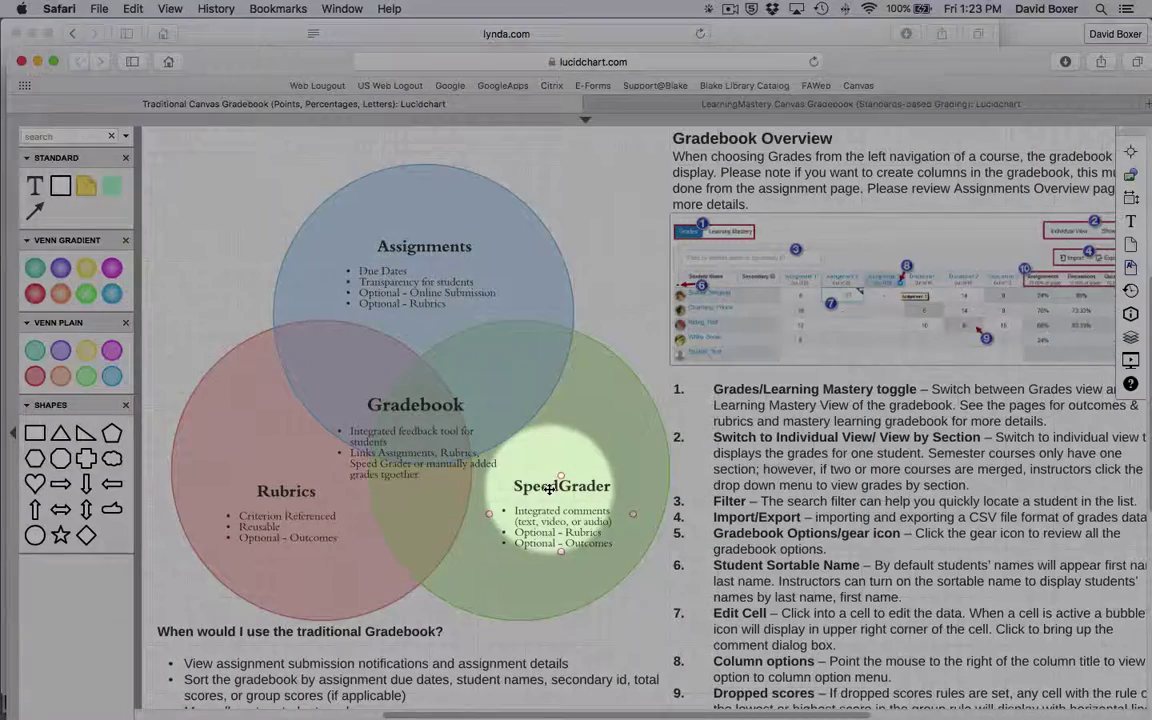
Select the central Gradebook intersection shape in the traditional gradebook Venn diagram
left_click(440, 400)
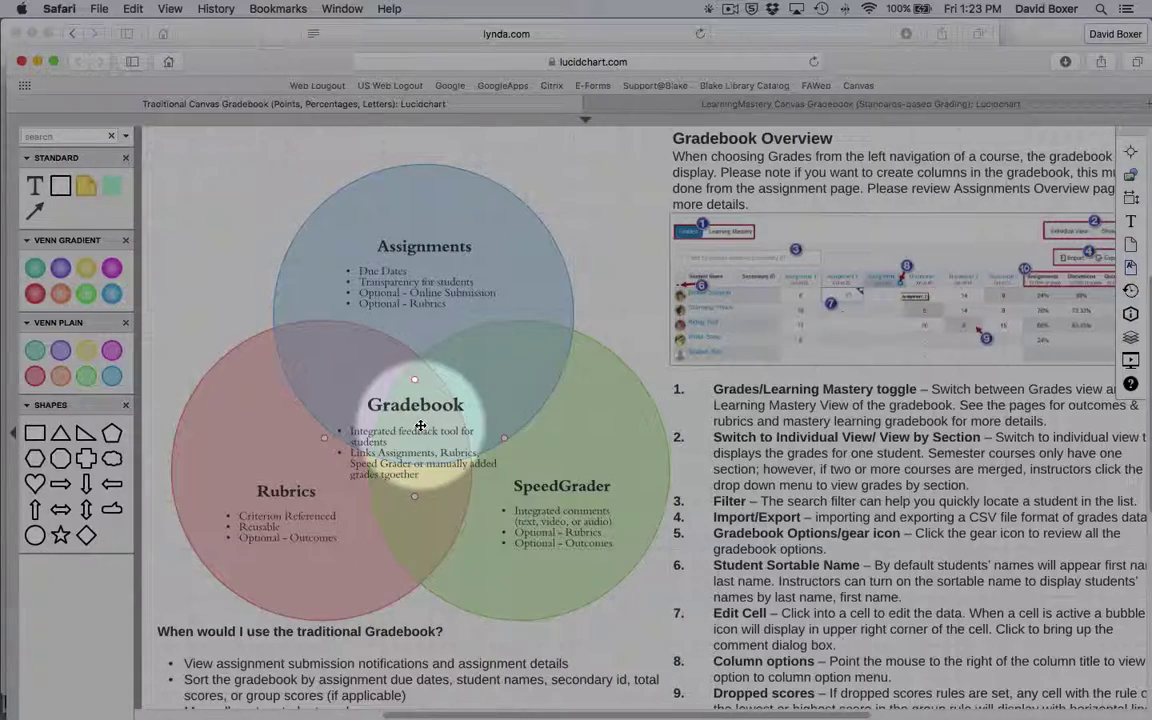
scroll(421, 426, "down", 3)
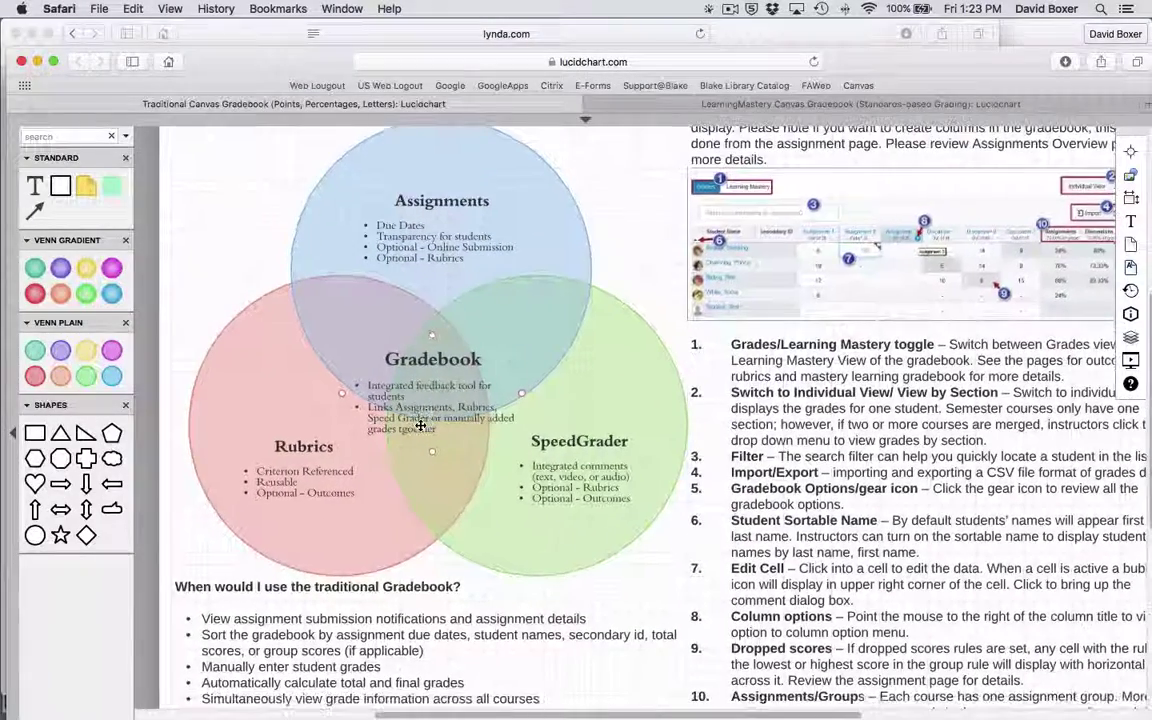
scroll(420, 415, "down", 3)
scroll(420, 418, "up", 2)
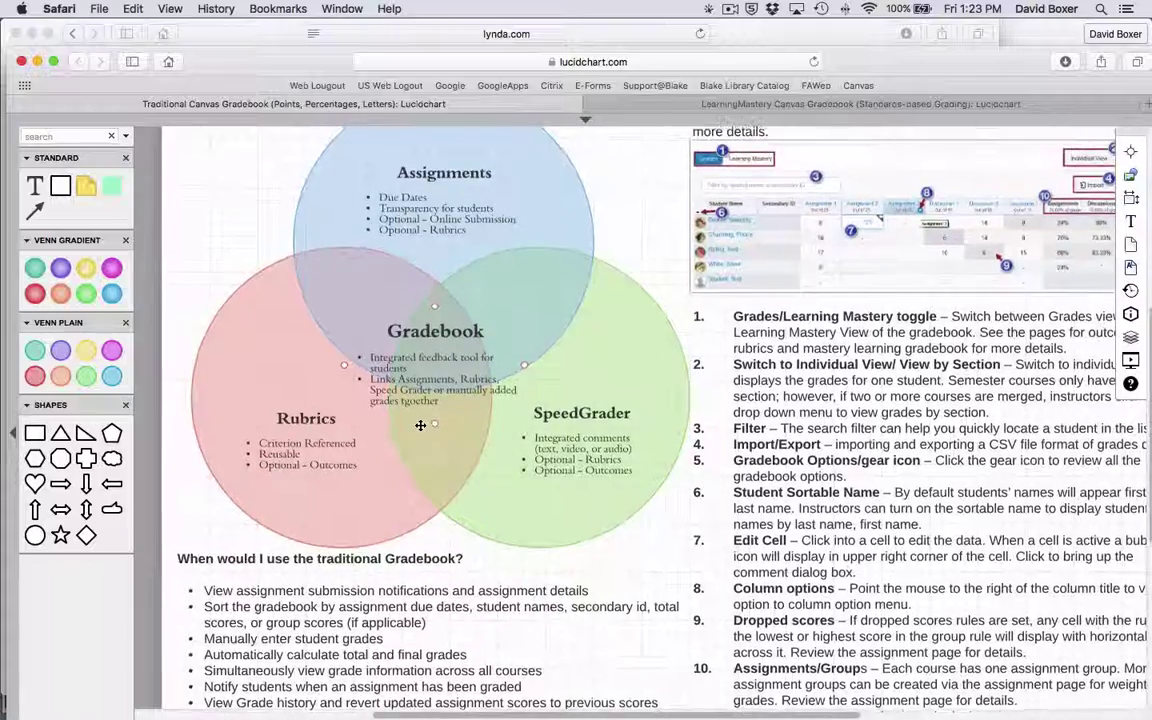
left_click(435, 373)
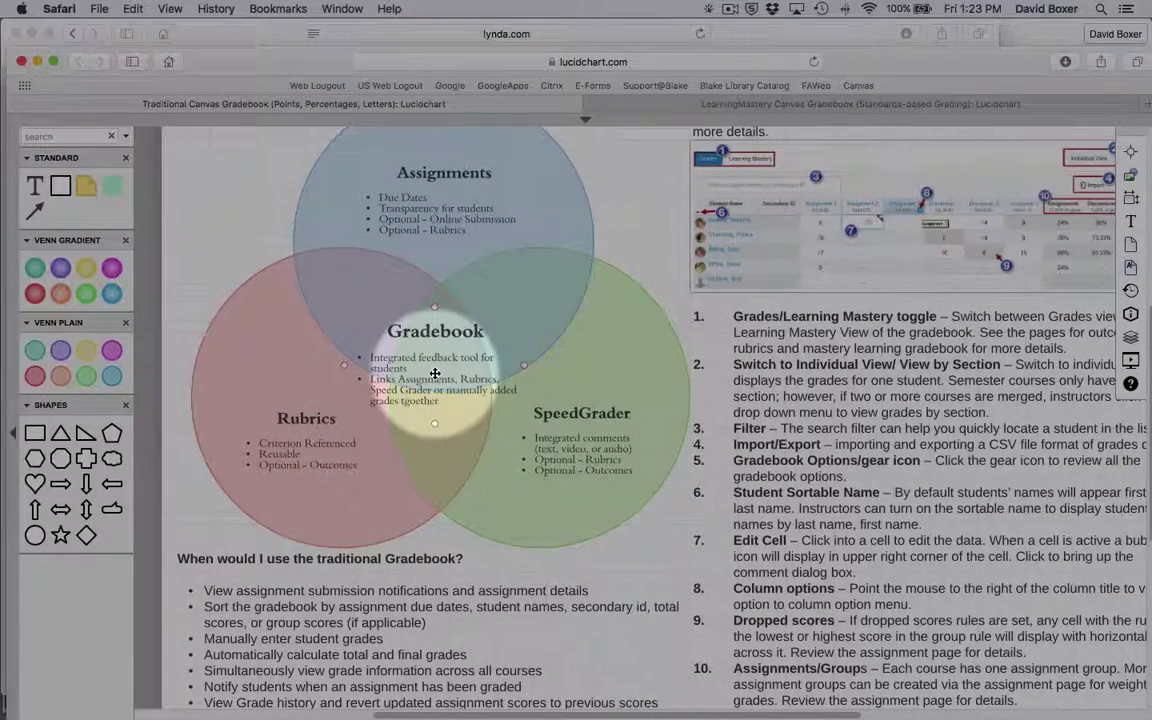
Move to the LearningMastery Canvas Gradebook (Standards-based Grading) document with its four-circle Venn diagram
scroll(435, 373, "down", 2)
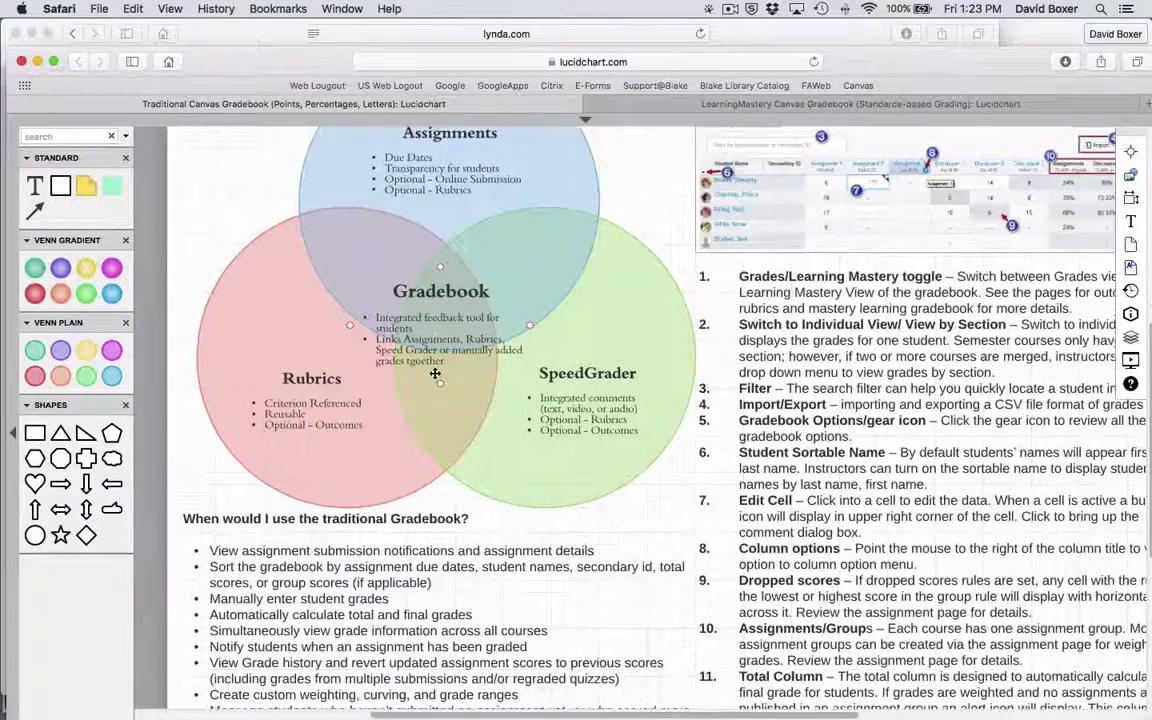
scroll(435, 373, "up", 3)
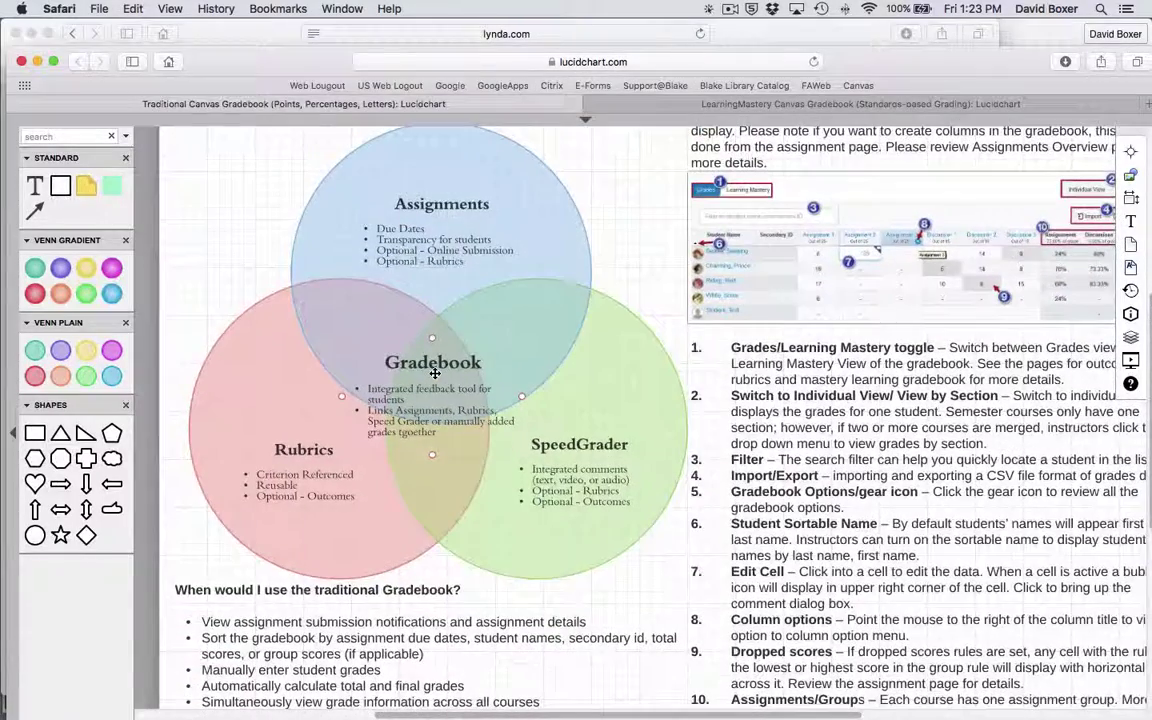
scroll(435, 372, "down", 2)
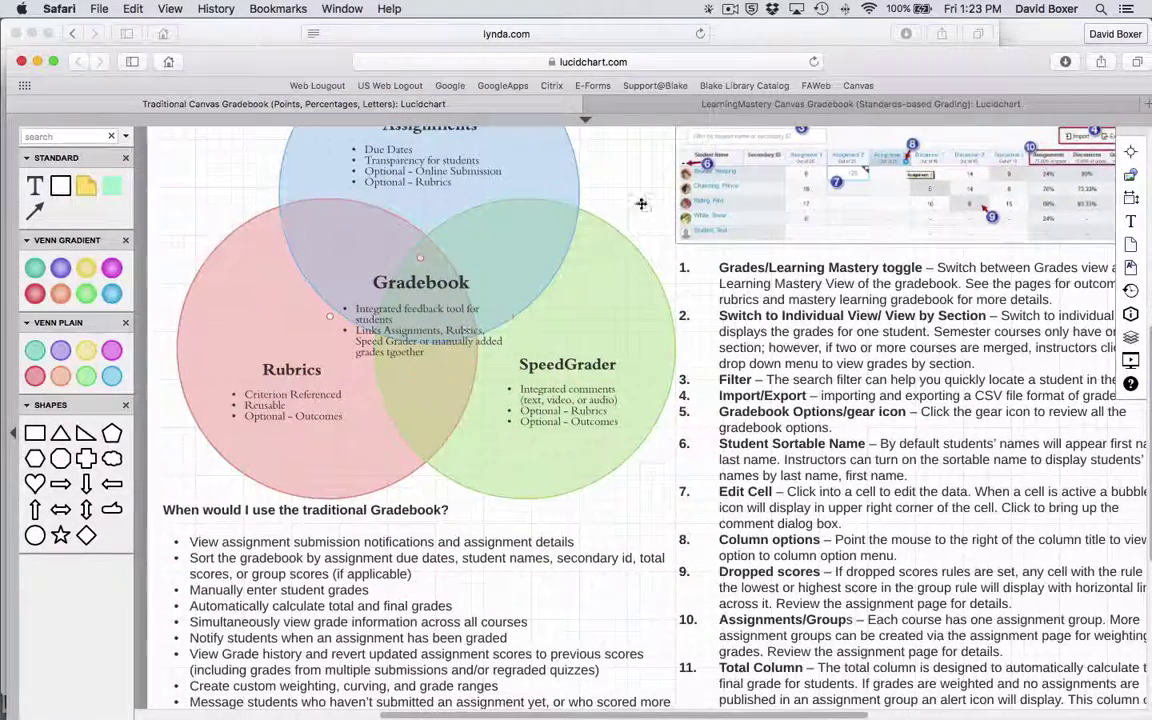
left_click(719, 106)
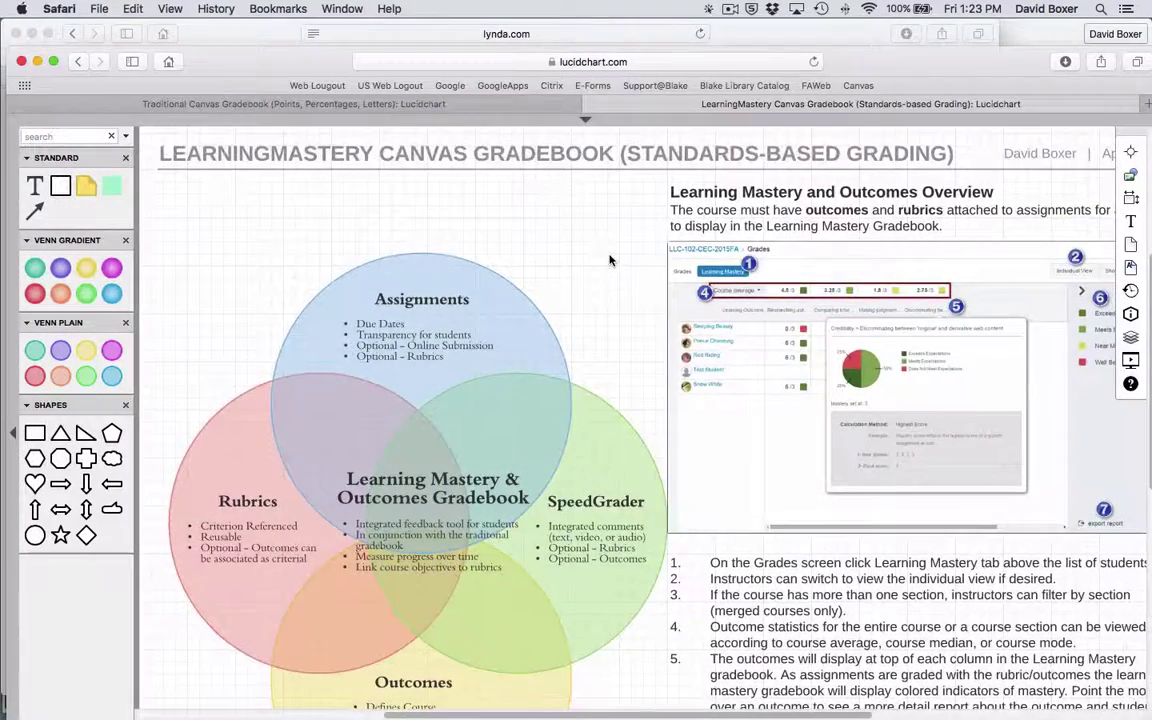
scroll(610, 260, "down", 2)
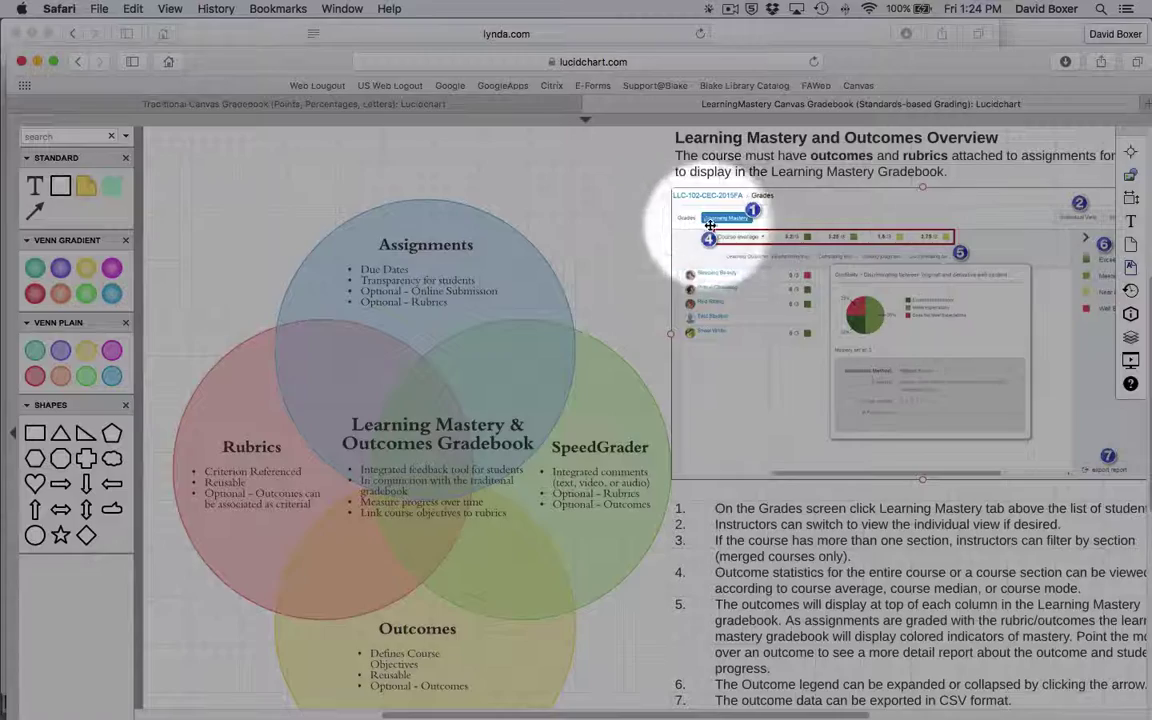
left_click(723, 224)
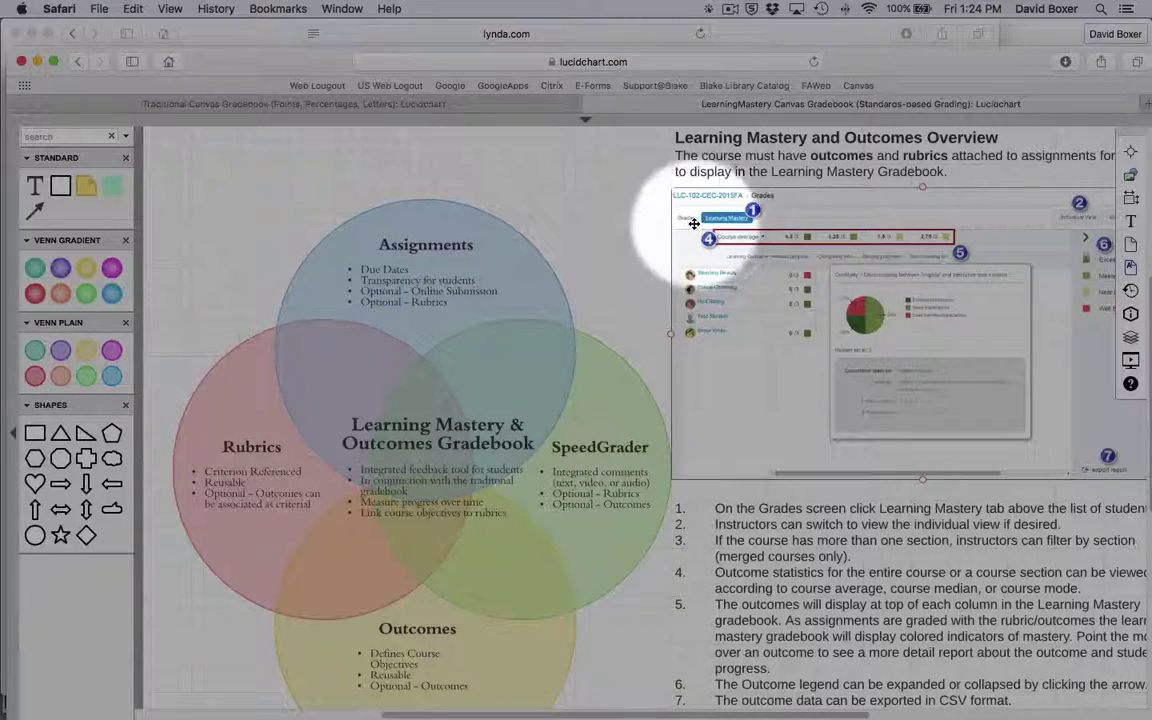
scroll(681, 251, "down", 3)
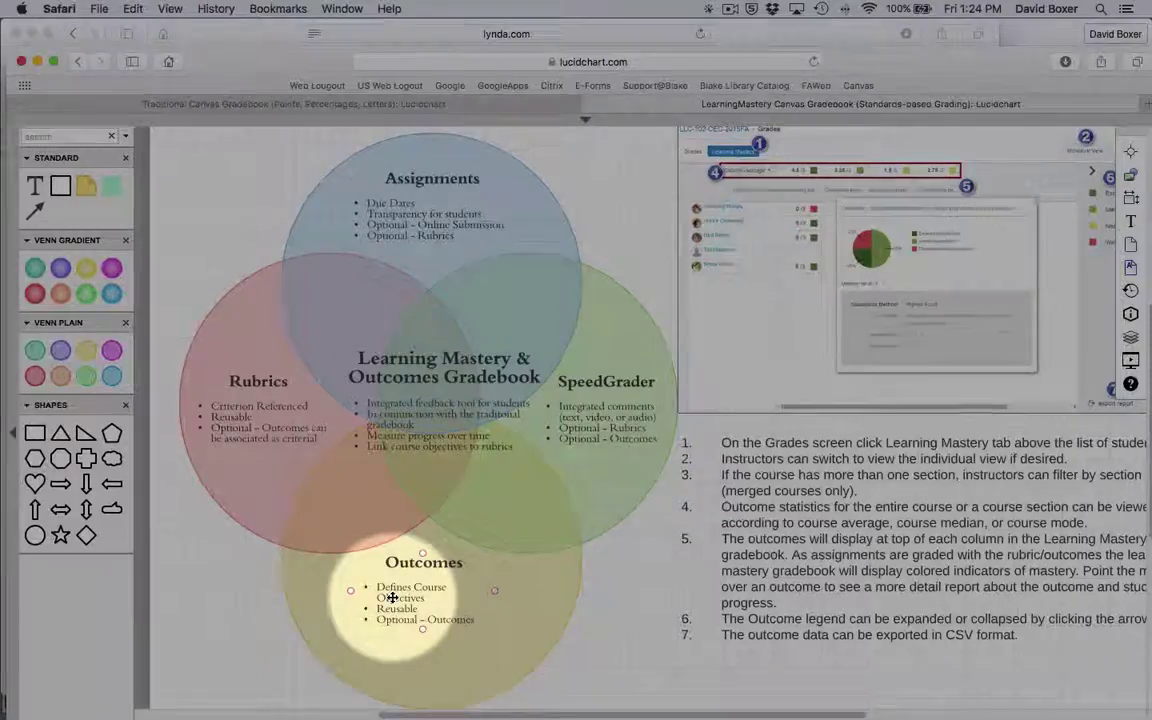
scroll(393, 593, "down", 3)
scroll(393, 593, "right", 1)
scroll(394, 589, "down", 4)
scroll(394, 589, "left", 1)
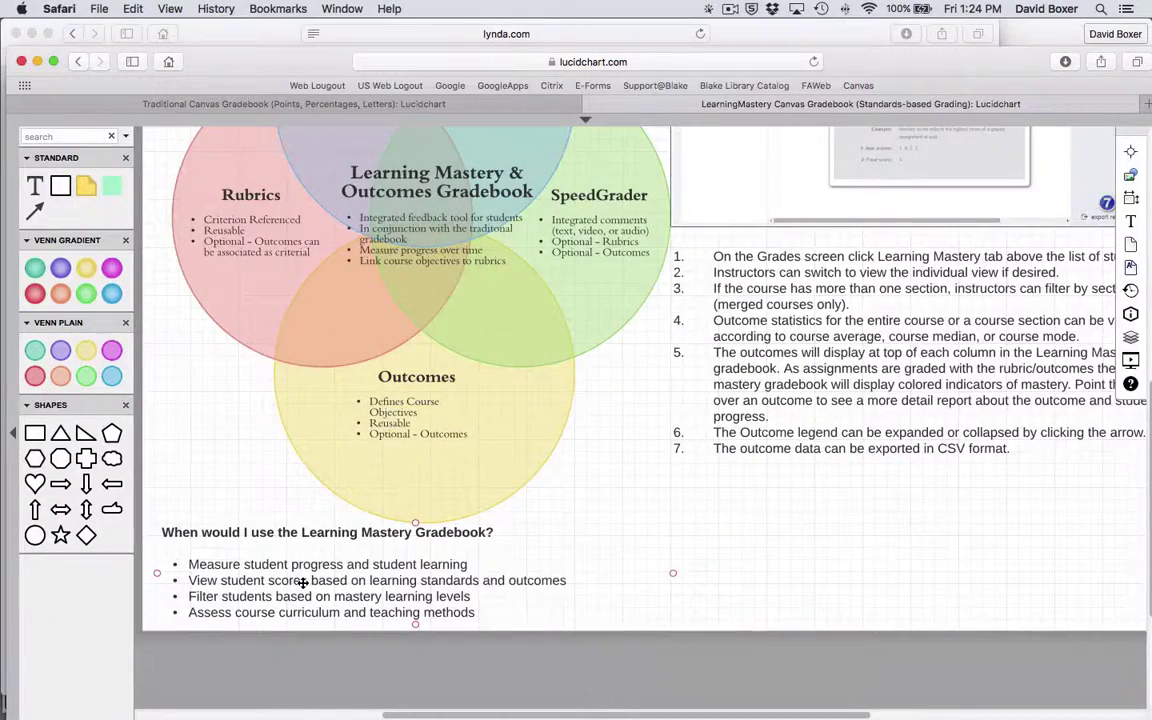
scroll(302, 583, "up", 2)
scroll(302, 583, "left", 1)
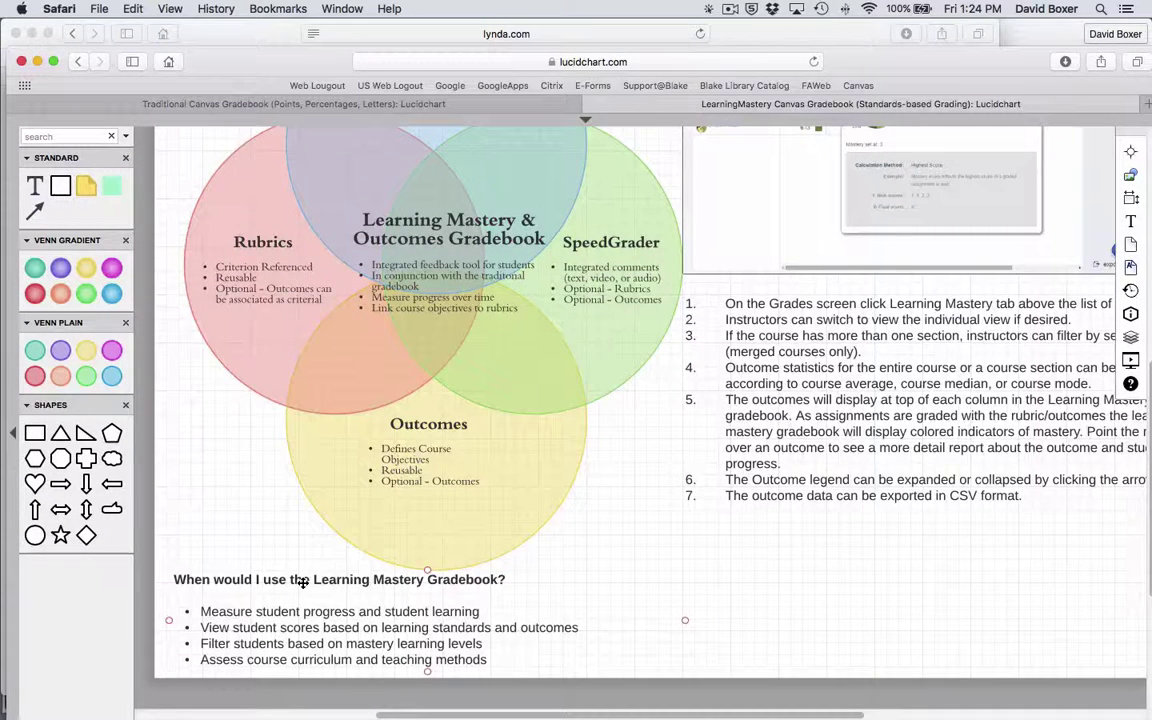
scroll(302, 583, "up", 6)
scroll(302, 582, "right", 1)
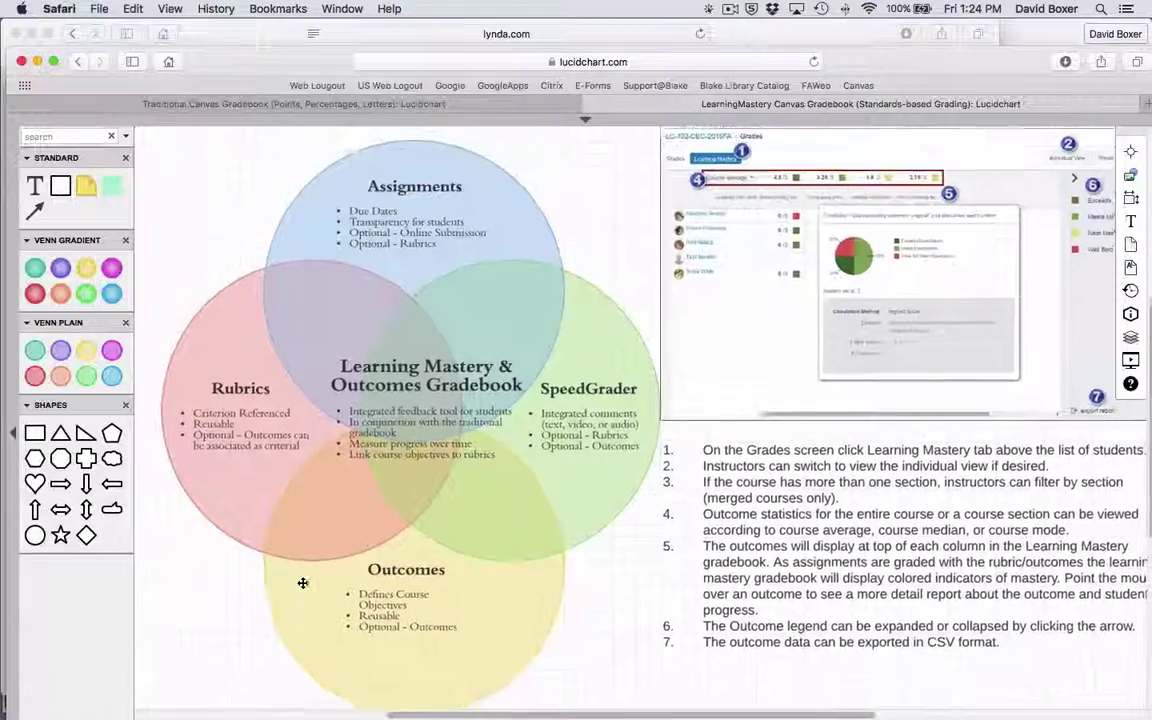
scroll(302, 582, "up", 3)
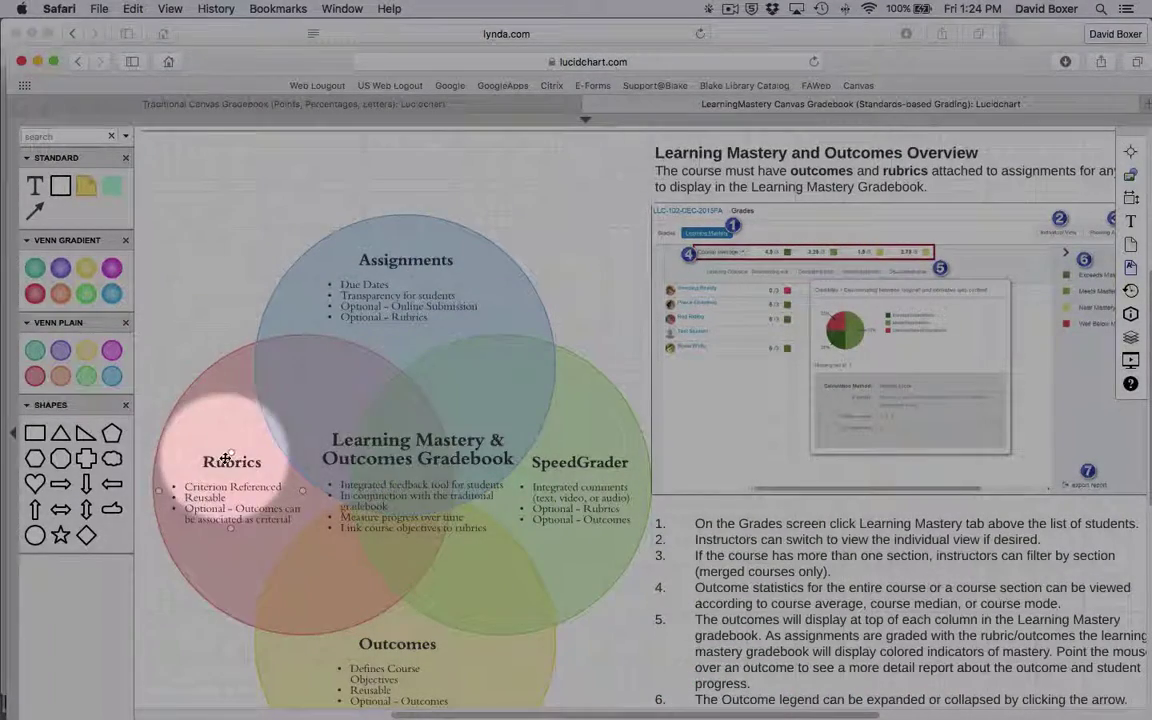
scroll(562, 465, "down", 3)
scroll(562, 465, "left", 1)
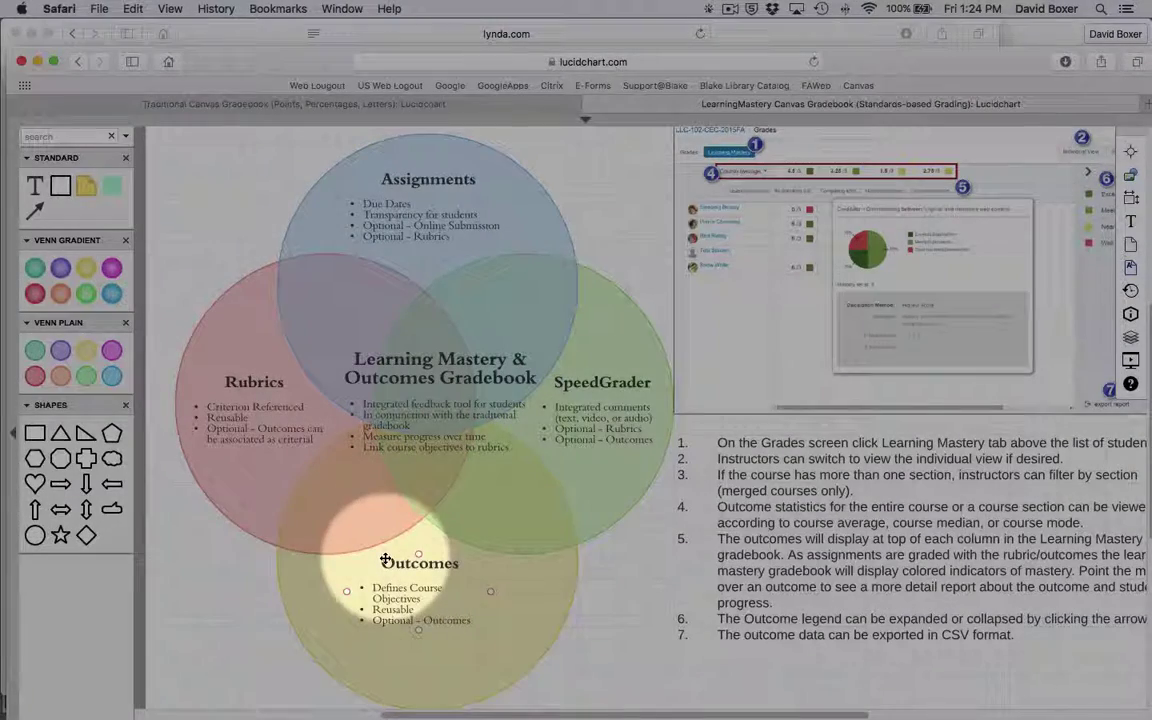
scroll(385, 560, "down", 4)
scroll(385, 560, "left", 1)
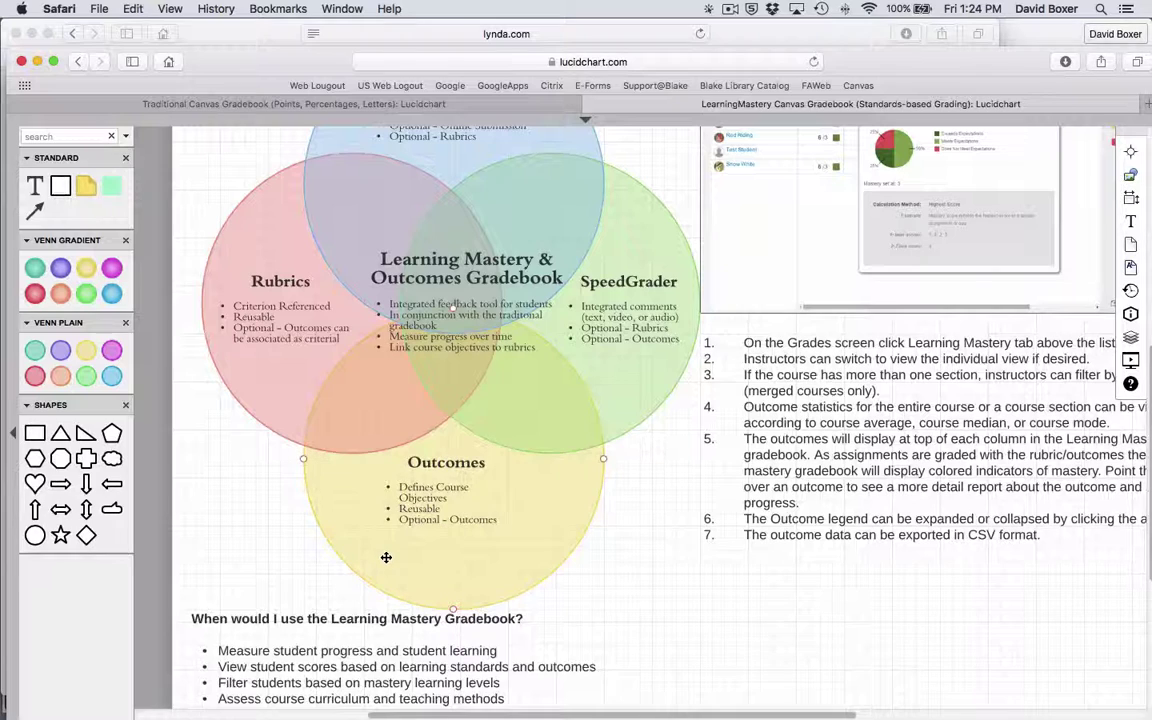
left_click(386, 557)
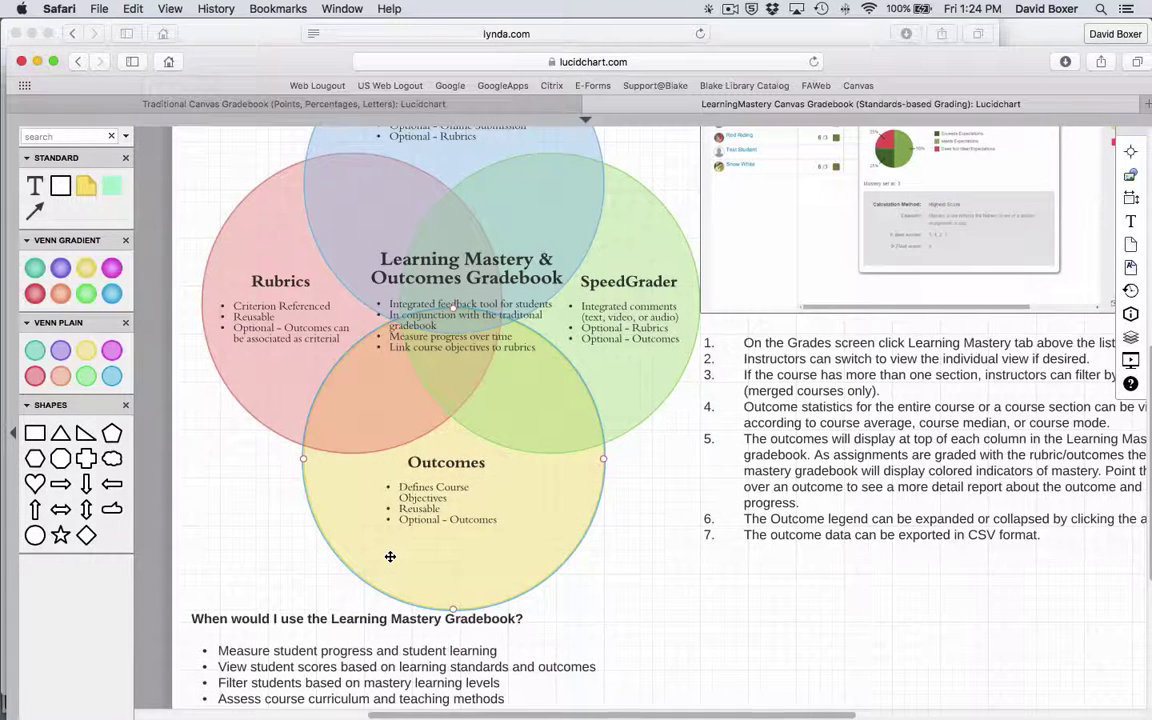